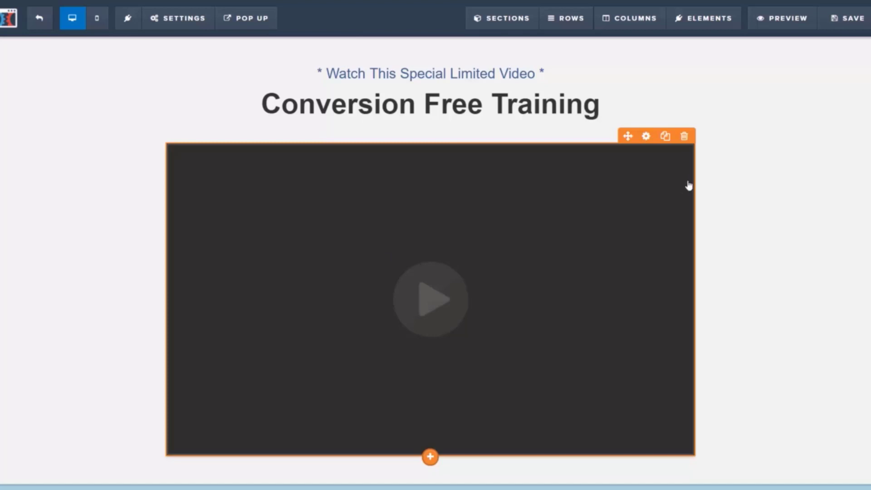
Delete the video element below the "Conversion Free Training" headline and save the page
left_click(685, 136)
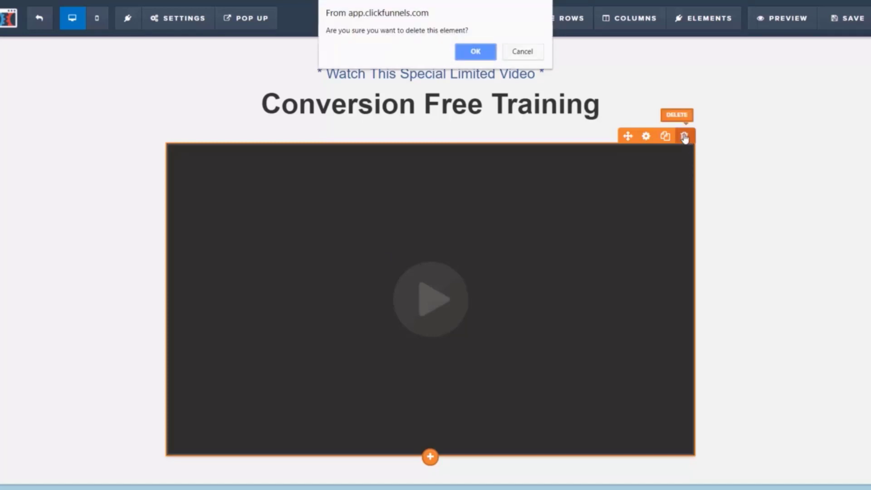
left_click(474, 52)
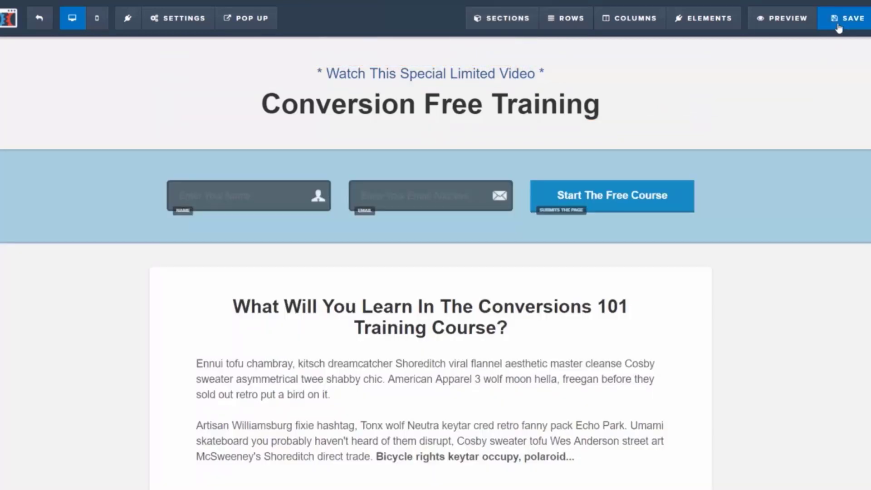
left_click(840, 27)
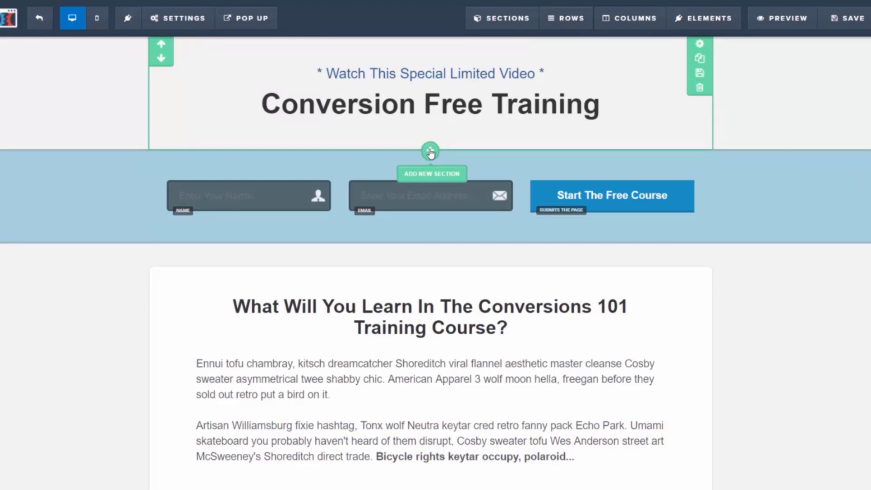
Add a full-width section below the headline section and insert a 1-column row in it
left_click(430, 152)
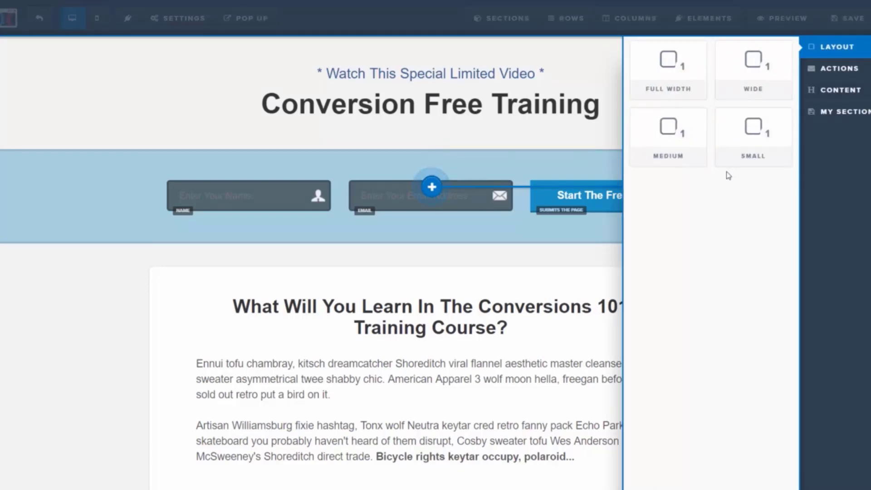
left_click(669, 69)
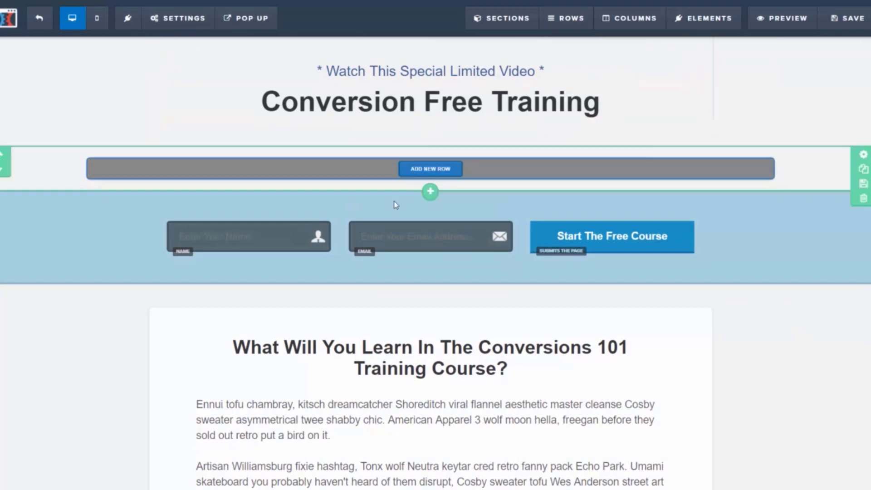
mouse_move(436, 174)
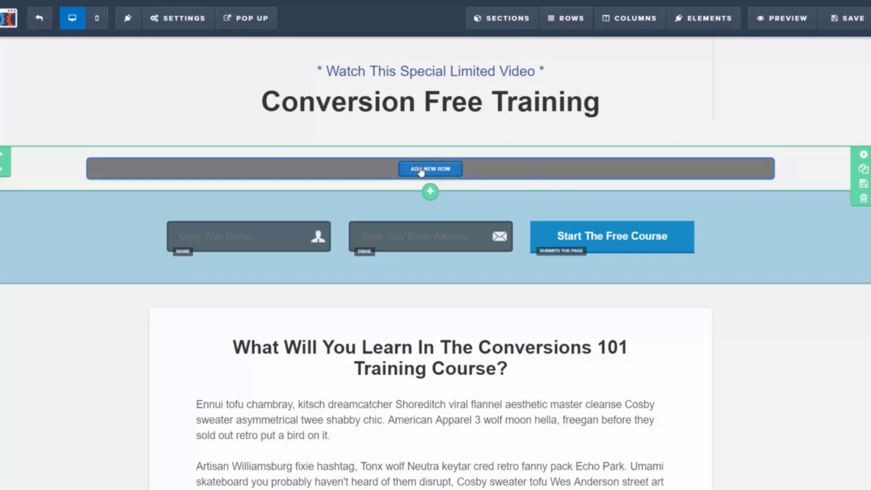
left_click(421, 171)
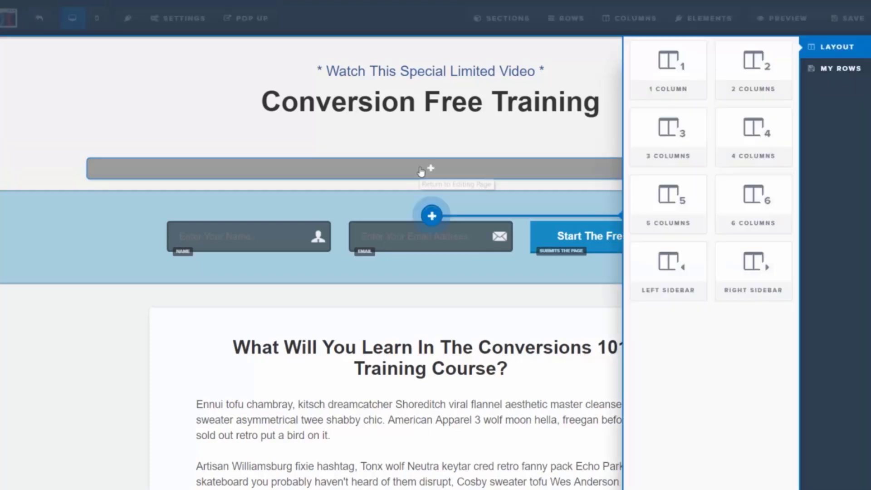
left_click(668, 65)
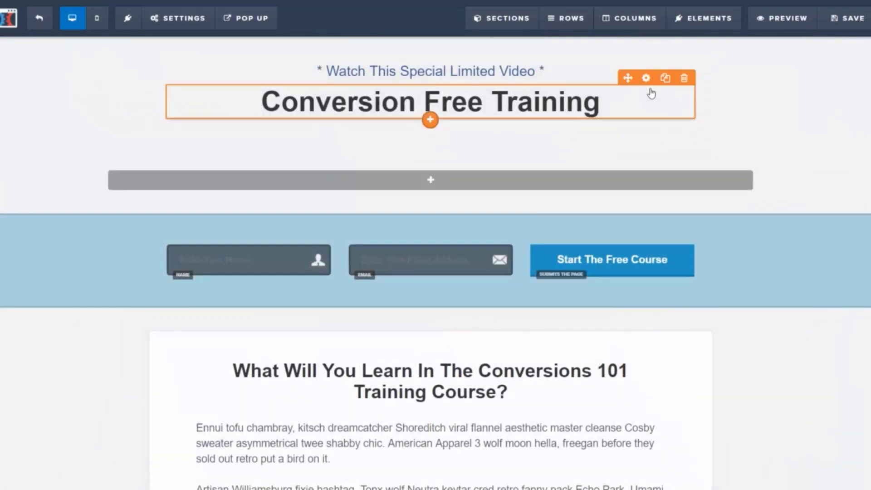
Add a video element to the empty row in the new section
left_click(428, 182)
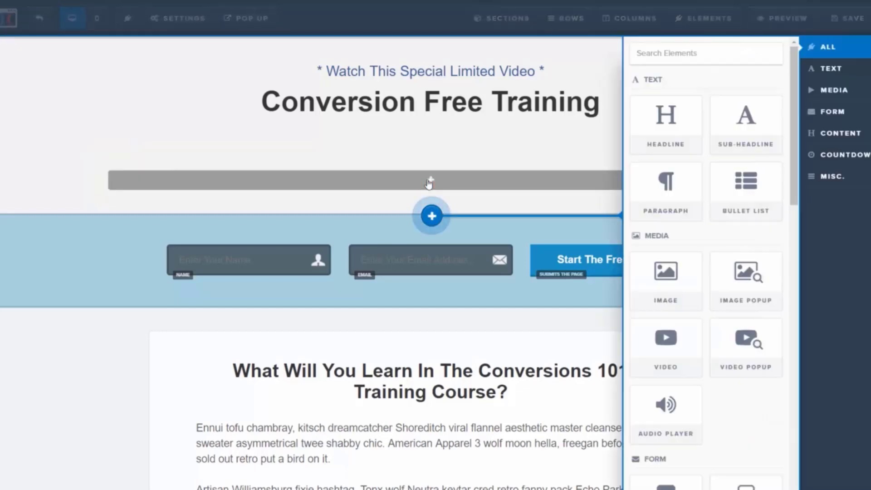
scroll(686, 196, "down", 1)
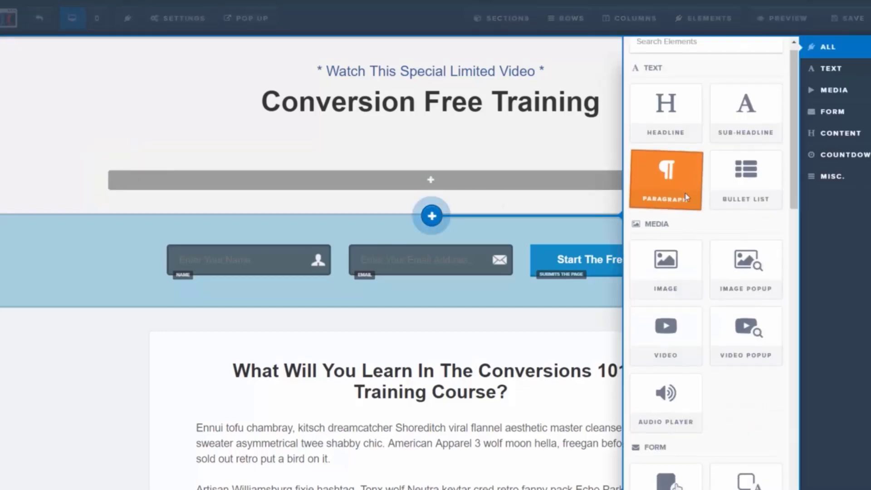
scroll(687, 196, "down", 1)
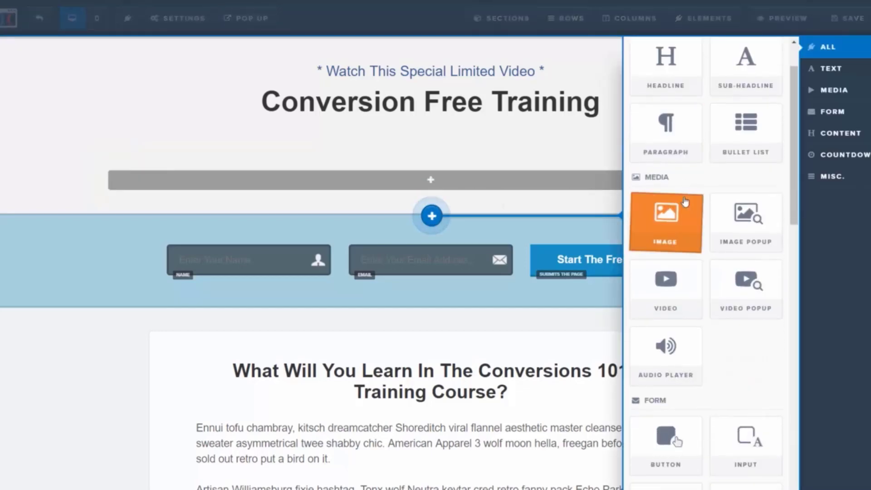
left_click(663, 278)
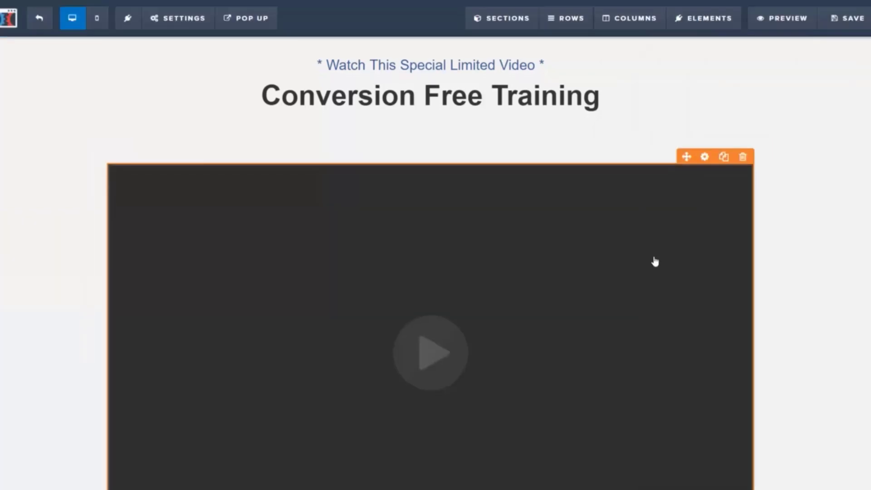
scroll(654, 262, "down", 2)
scroll(654, 262, "up", 1)
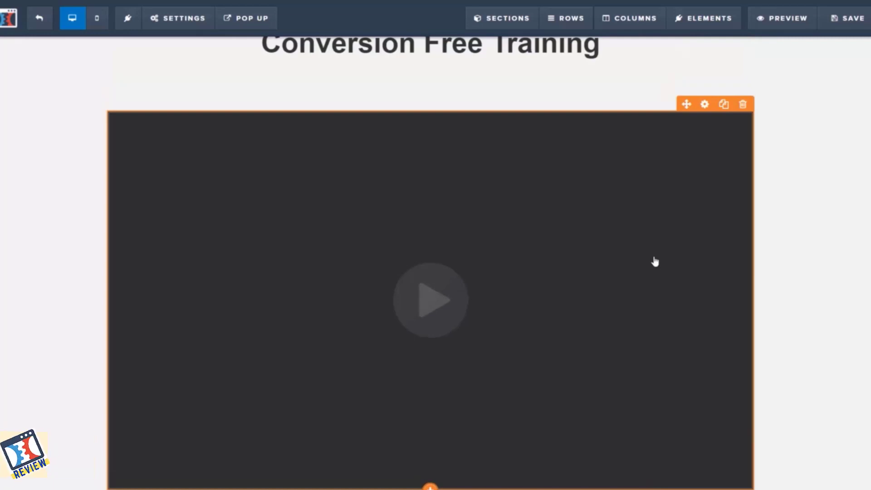
scroll(519, 253, "down", 1)
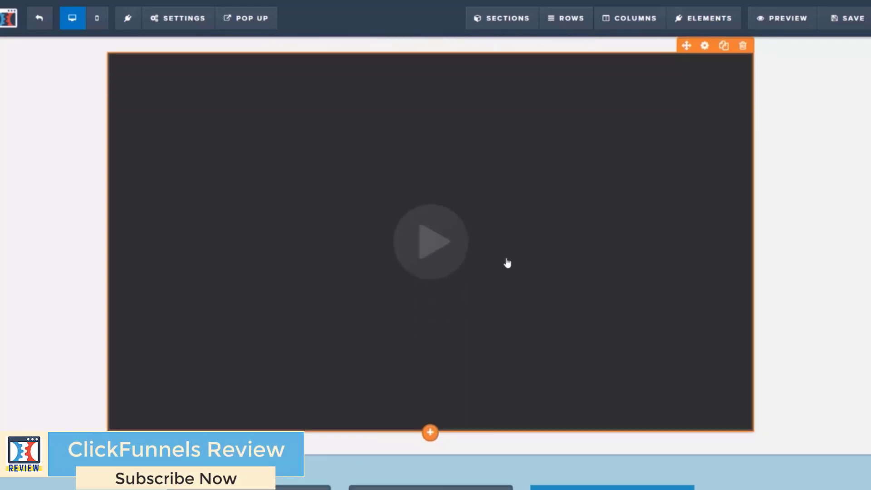
scroll(385, 259, "down", 1)
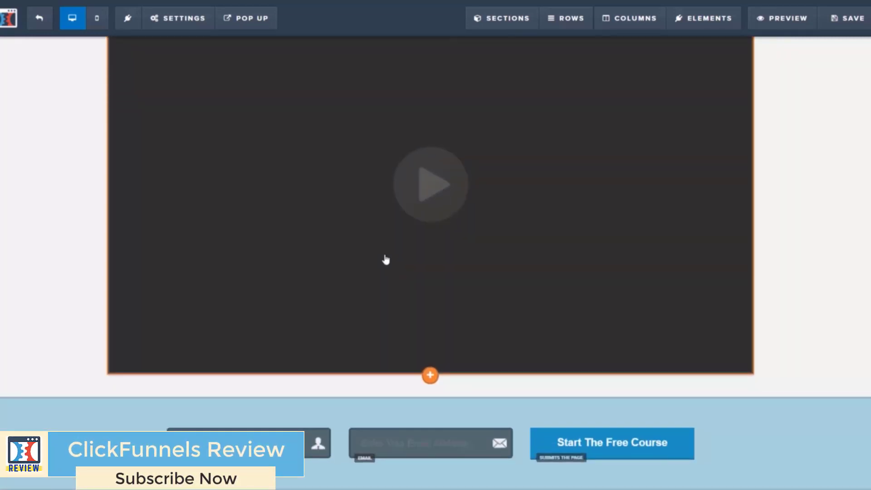
scroll(385, 259, "up", 2)
scroll(386, 258, "down", 1)
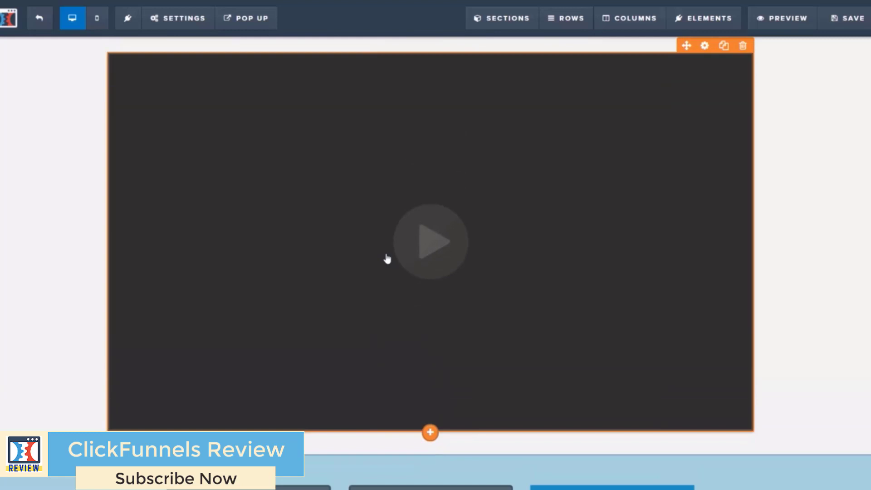
left_click(704, 46)
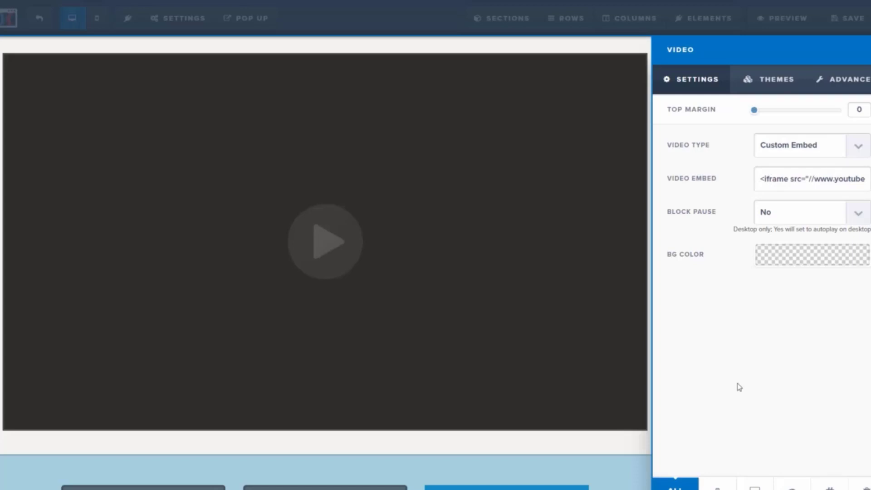
left_click(856, 150)
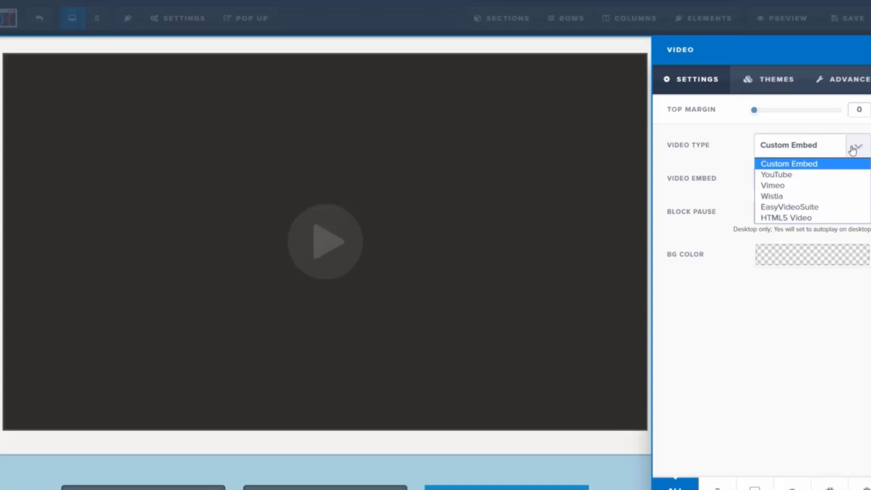
left_click(776, 173)
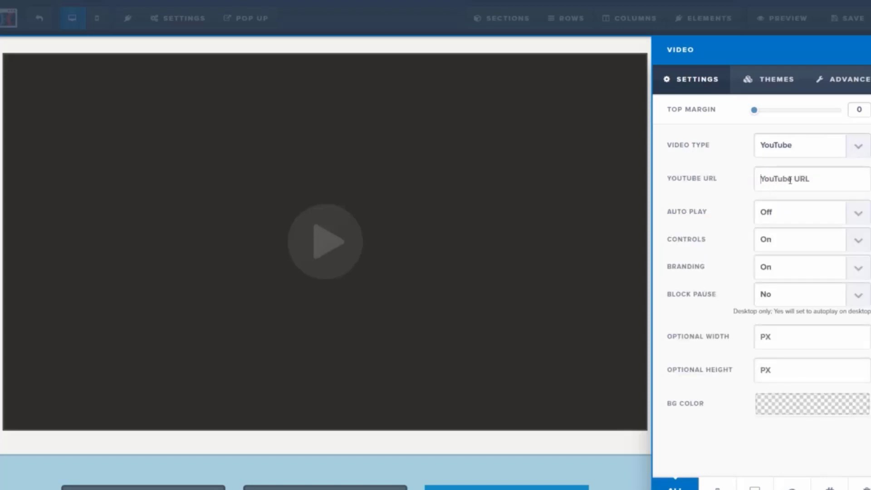
key("ctrl+v")
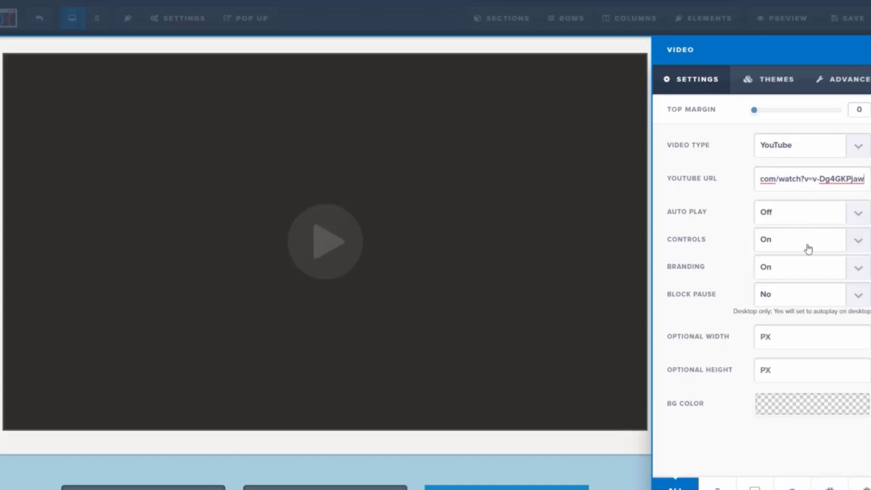
Set the video's auto play to On, controls and branding to Off and block pause to Yes, and save the page
left_click(858, 214)
left_click(763, 242)
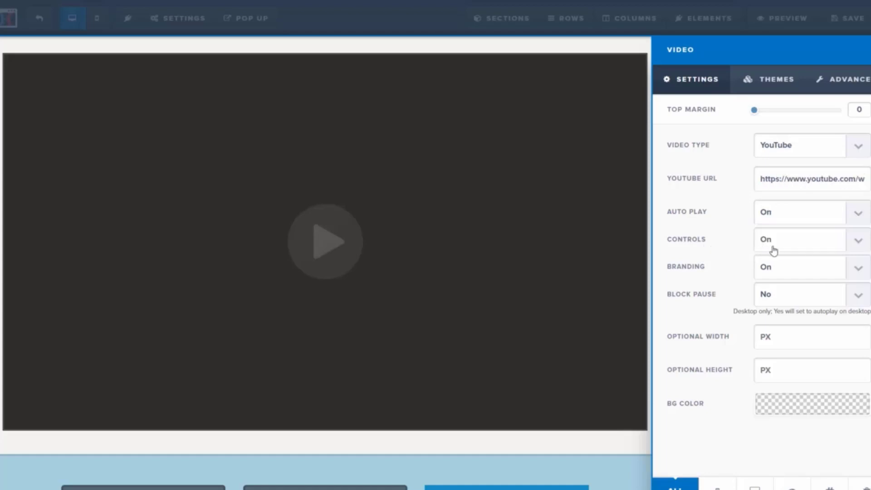
left_click(855, 243)
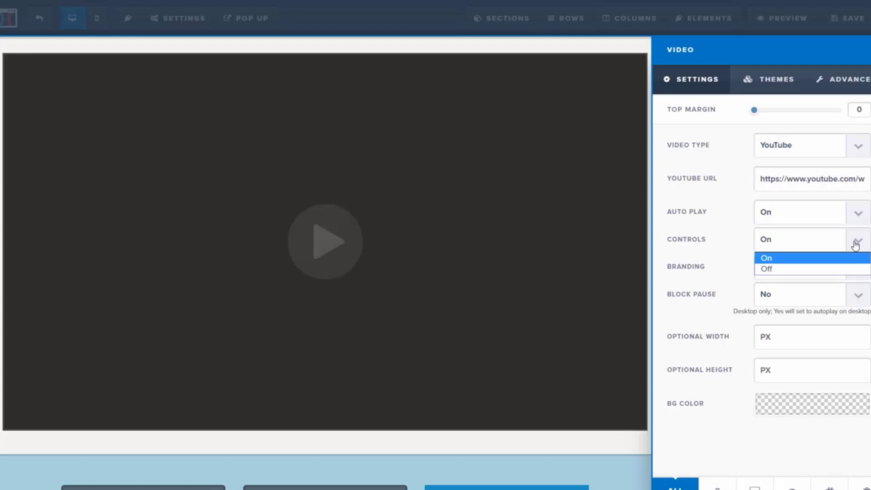
left_click(766, 270)
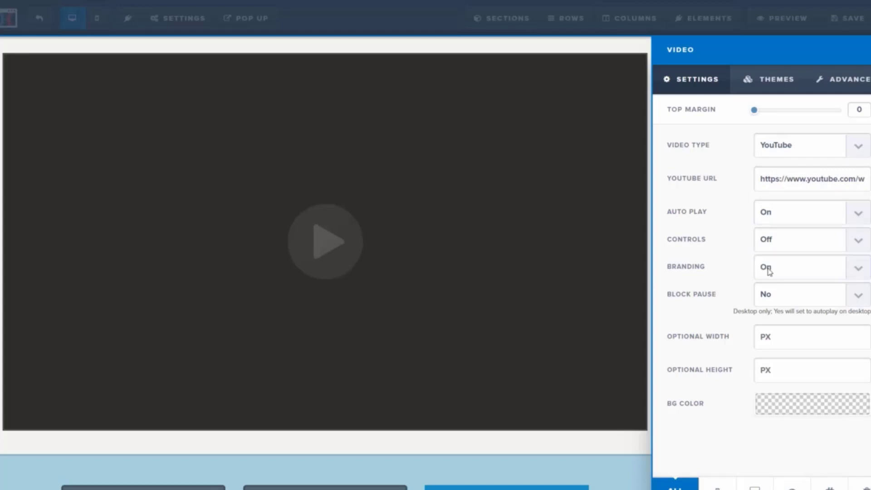
left_click(860, 268)
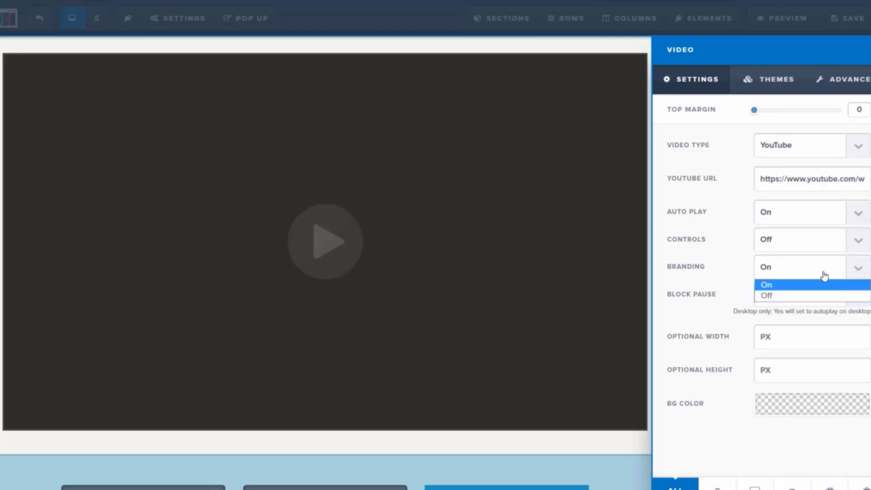
left_click(767, 297)
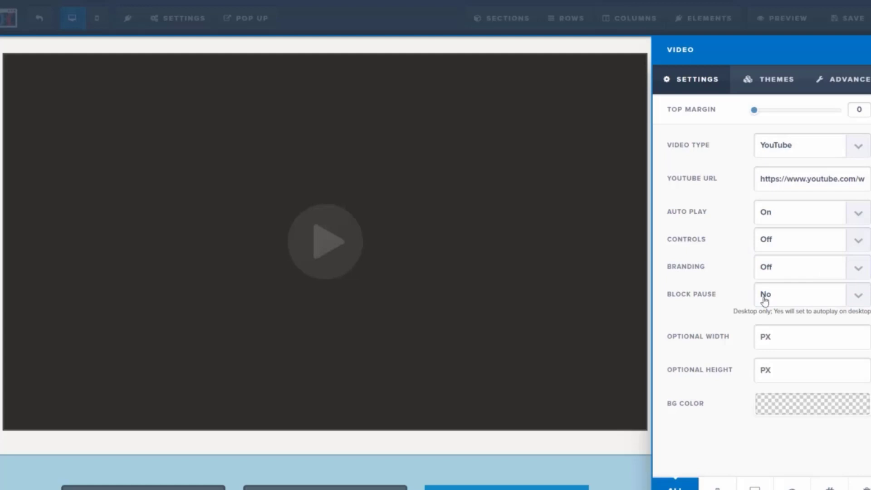
left_click(862, 295)
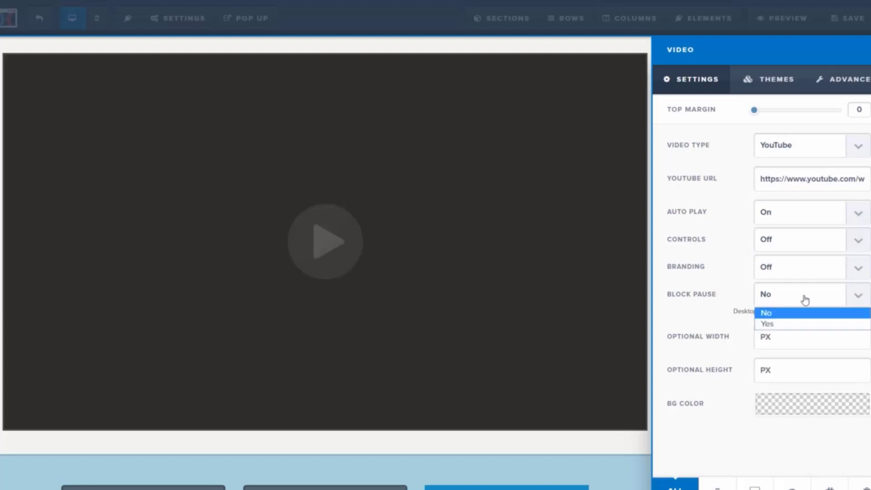
left_click(769, 325)
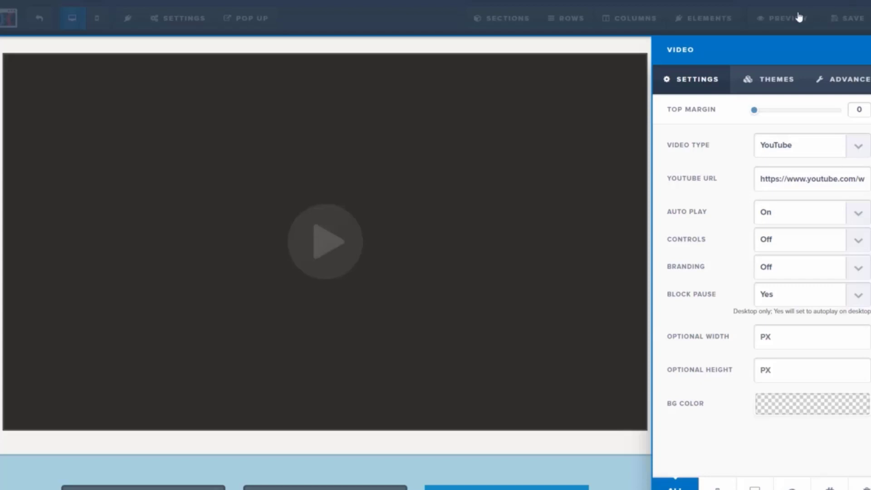
left_click(833, 19)
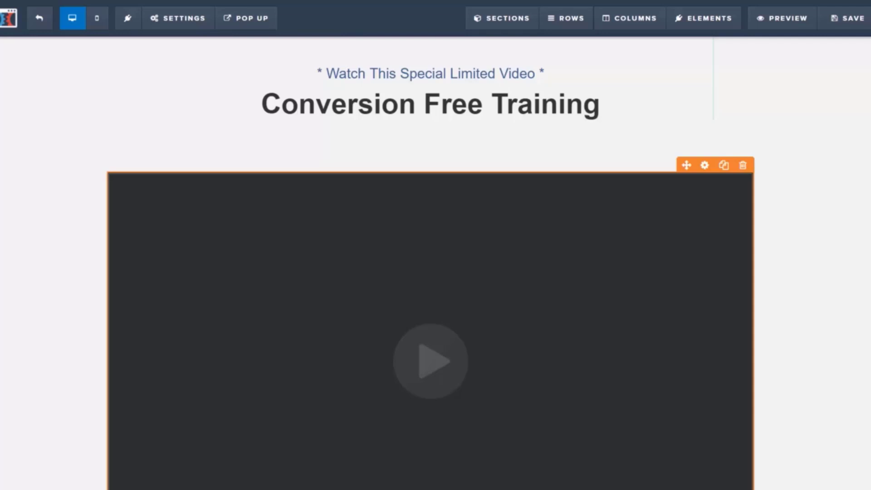
Preview the page with the YouTube video and look over the video section
left_click(760, 21)
scroll(220, 400, "down", 2)
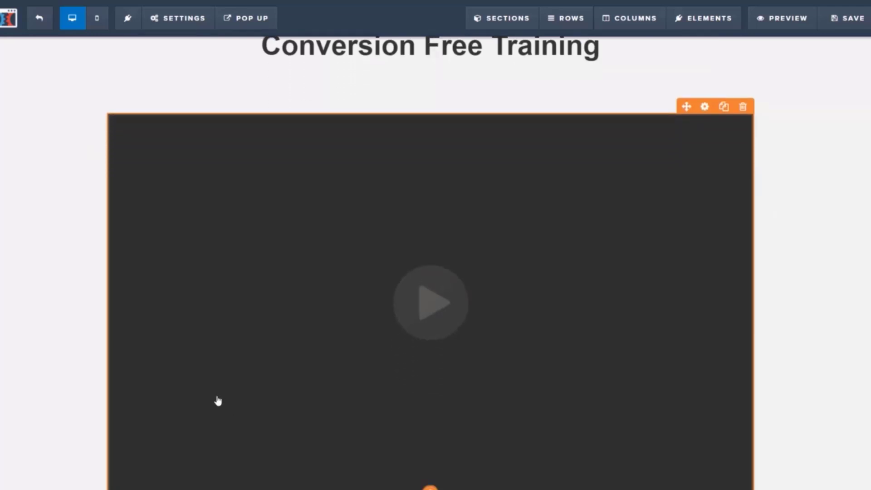
scroll(224, 410, "up", 2)
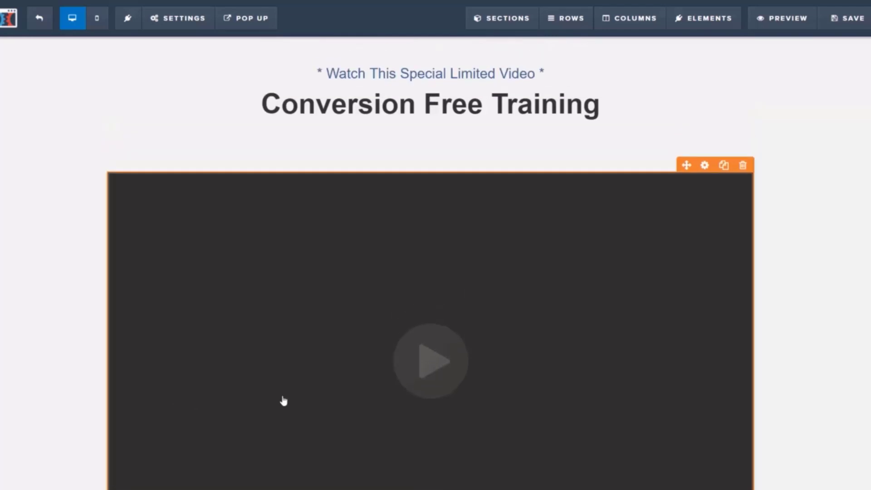
Replace the video in the full-width section's row with an audio player element
left_click(743, 166)
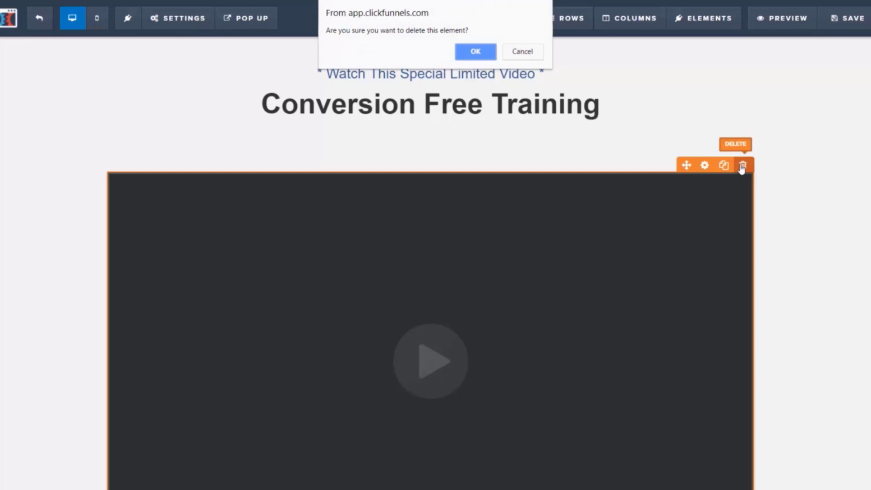
left_click(478, 53)
mouse_move(434, 182)
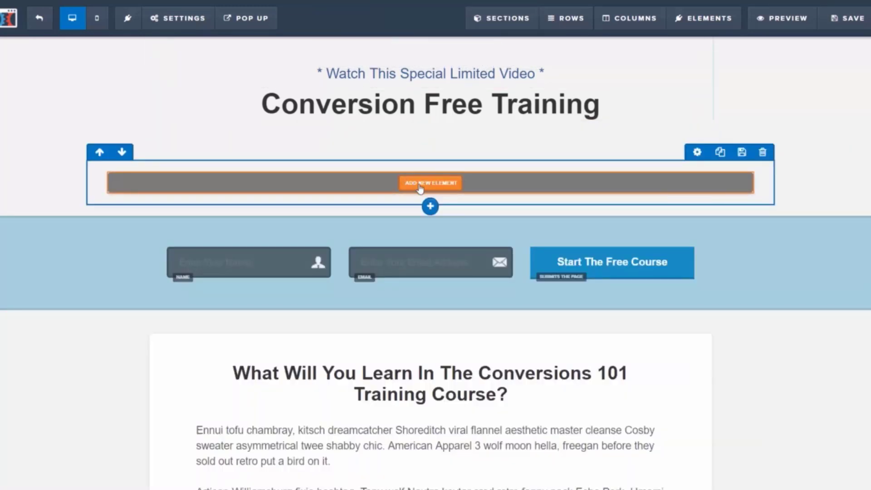
left_click(435, 185)
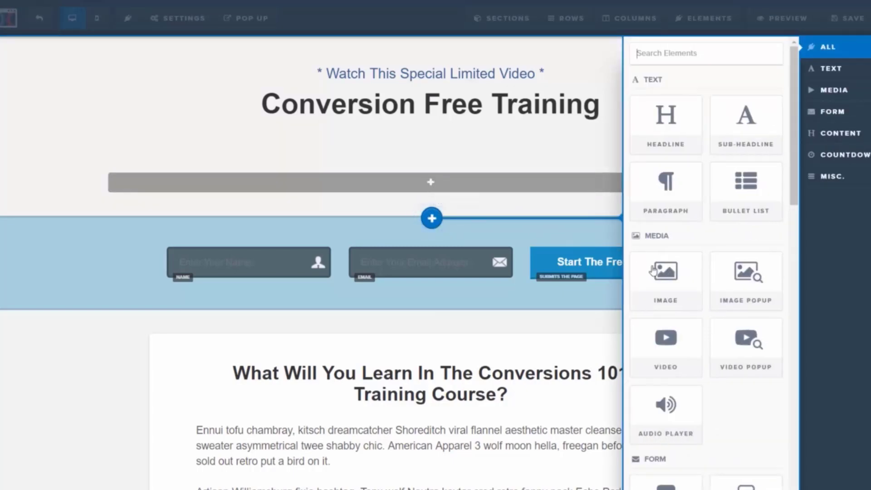
scroll(665, 227, "down", 1)
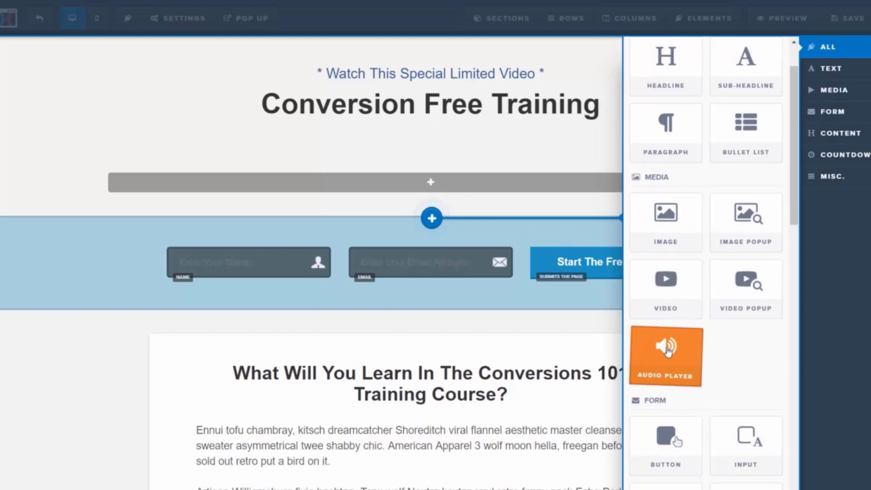
left_click(667, 352)
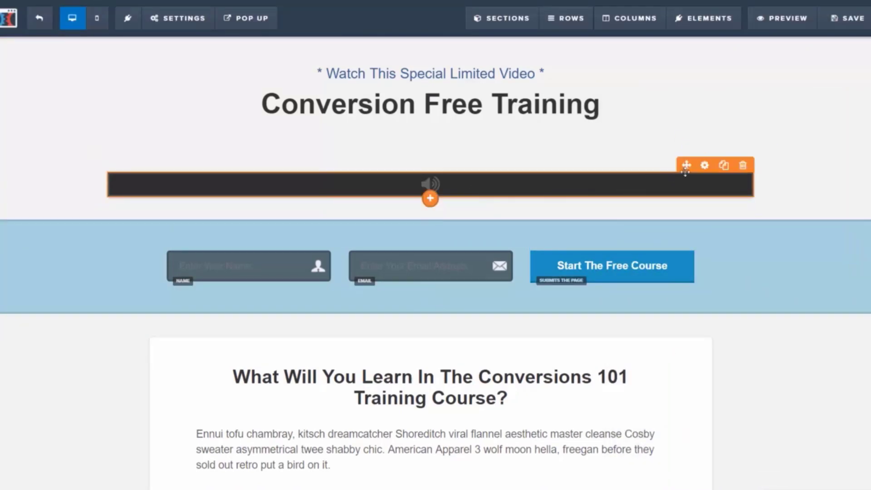
Set the audio player's file URL to the copied 04SBI-Insights.mp3 link without its "?role=personal" ending, and save the page
left_click(705, 165)
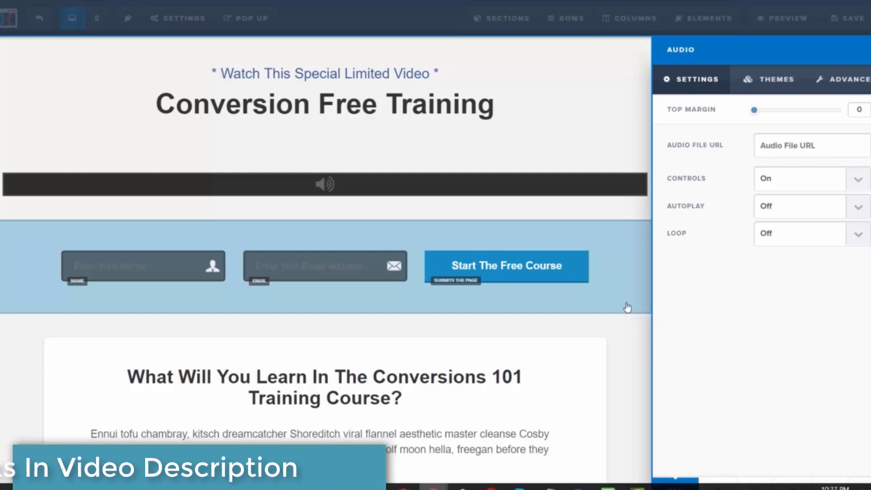
right_click(773, 146)
left_click(778, 216)
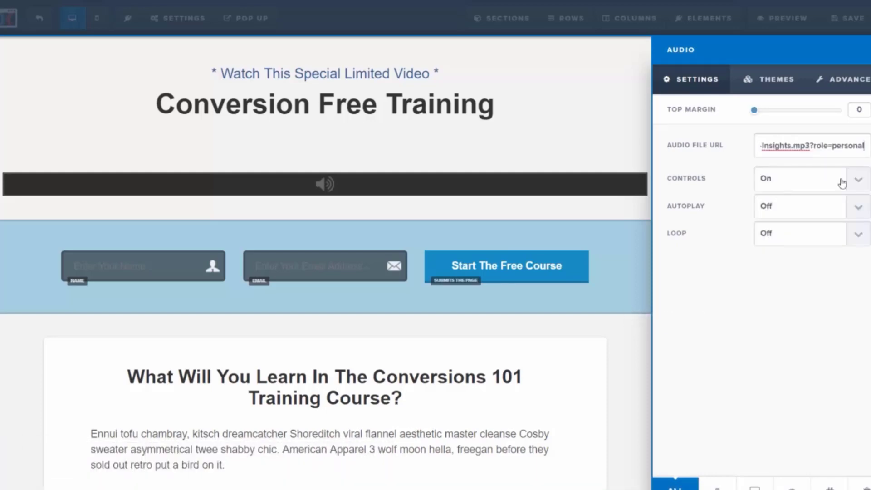
key("BackSpace")
key("BackSpace")
key("BackSpace")
key("BackSpace")
key("BackSpace")
key("BackSpace")
key("BackSpace")
key("BackSpace")
key("BackSpace")
key("BackSpace")
key("BackSpace")
key("BackSpace")
key("BackSpace")
key("BackSpace")
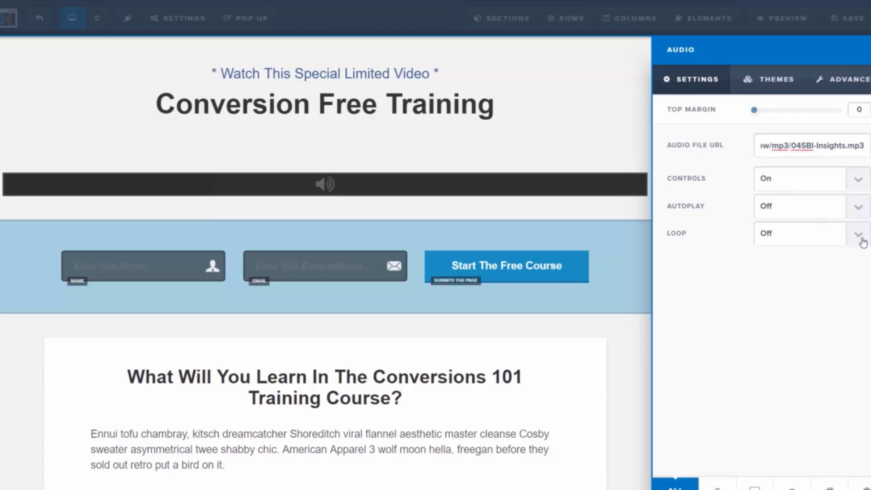
left_click(841, 23)
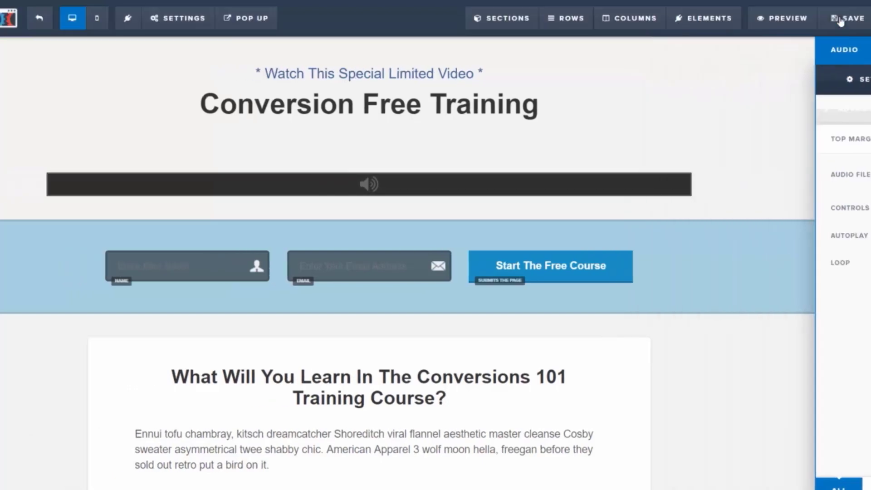
left_click(838, 24)
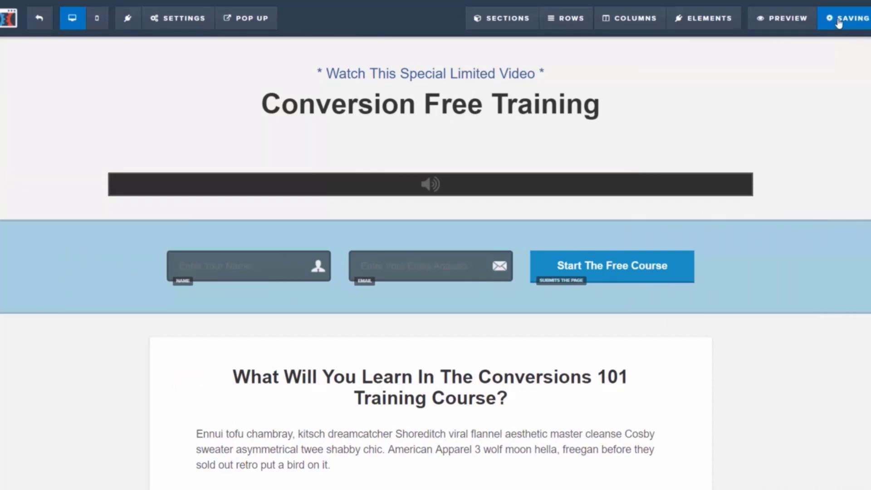